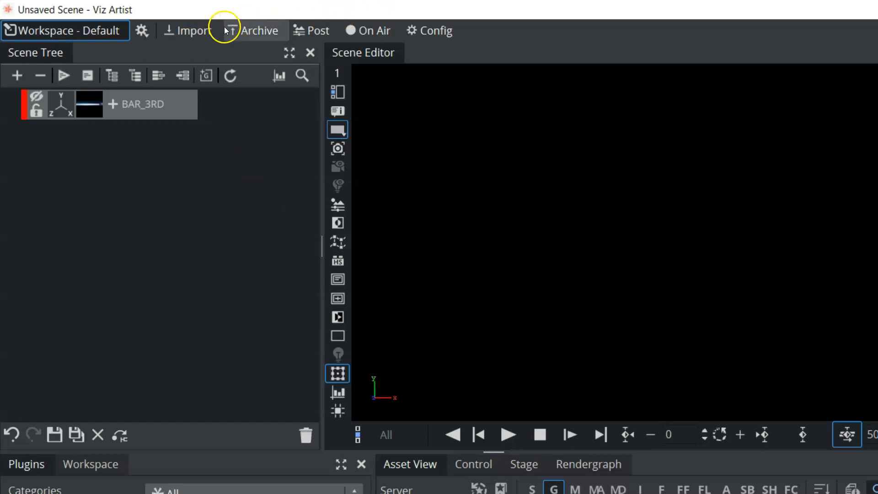
Import FOOTBALL_HELMET.obj from D:/TutsGFX/2023 - Vizt 5/Arts/3D as a geometry into the server's All folder
click(194, 34)
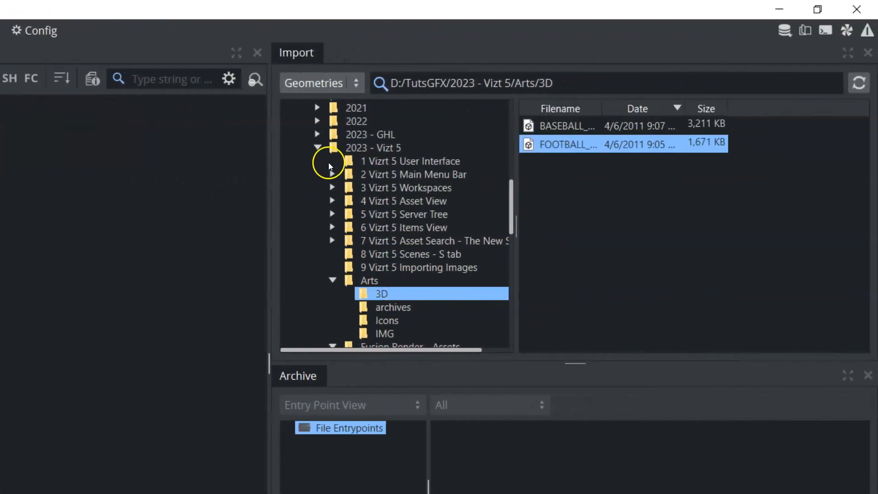
click(356, 85)
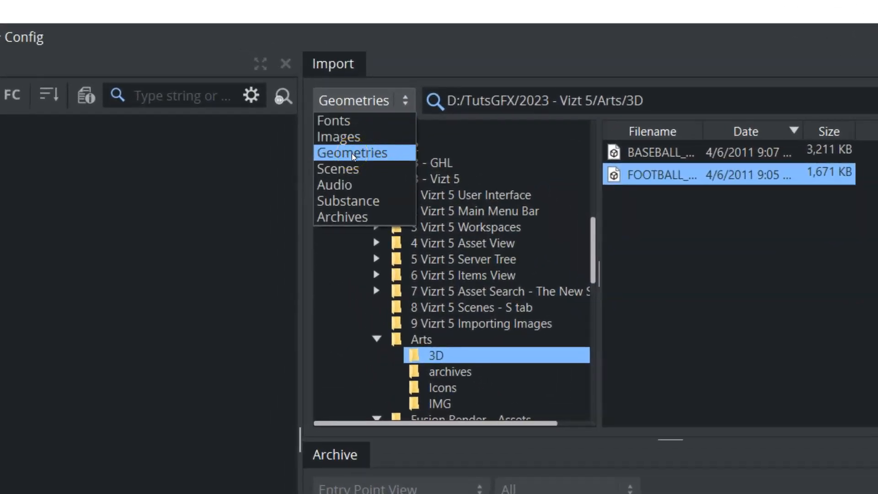
click(353, 156)
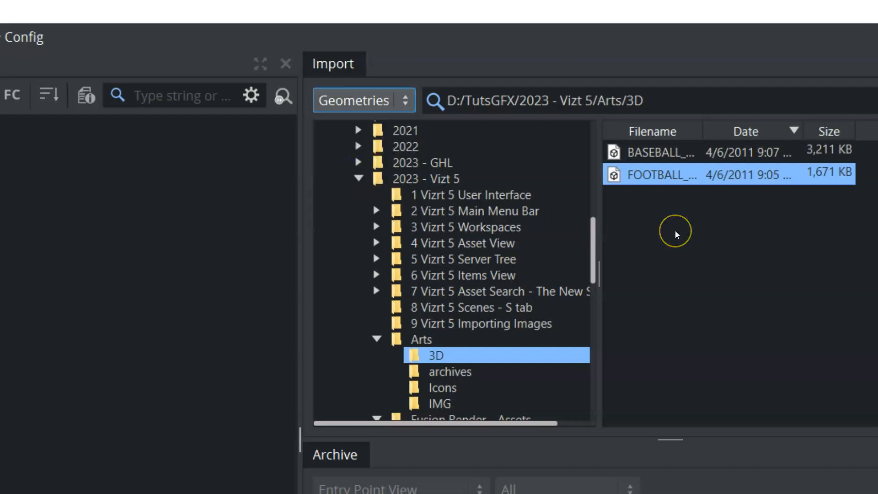
click(666, 152)
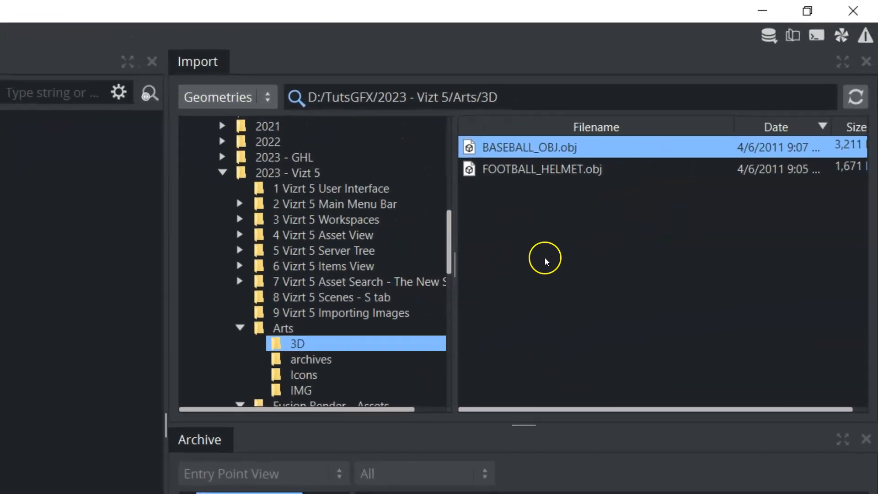
drag(550, 173, 410, 213)
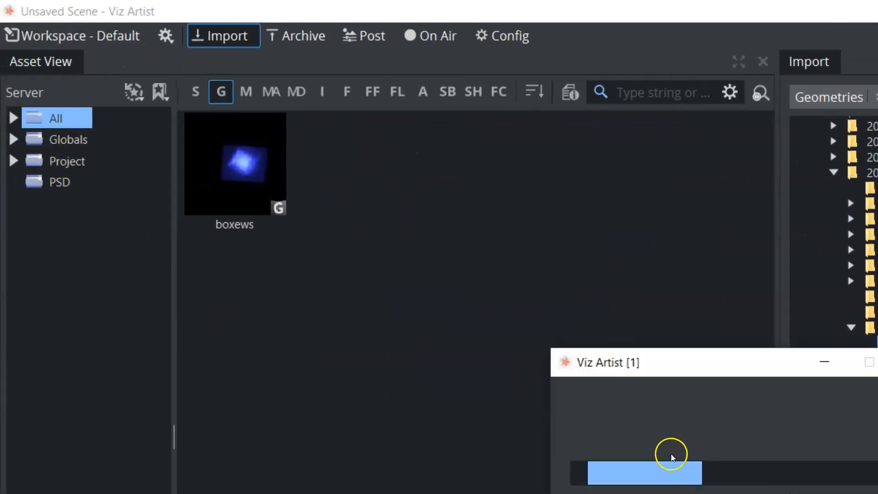
Import BASEBALL_OBJ.obj as a geometry into the Globals folder and return to the default workspace layout
click(88, 148)
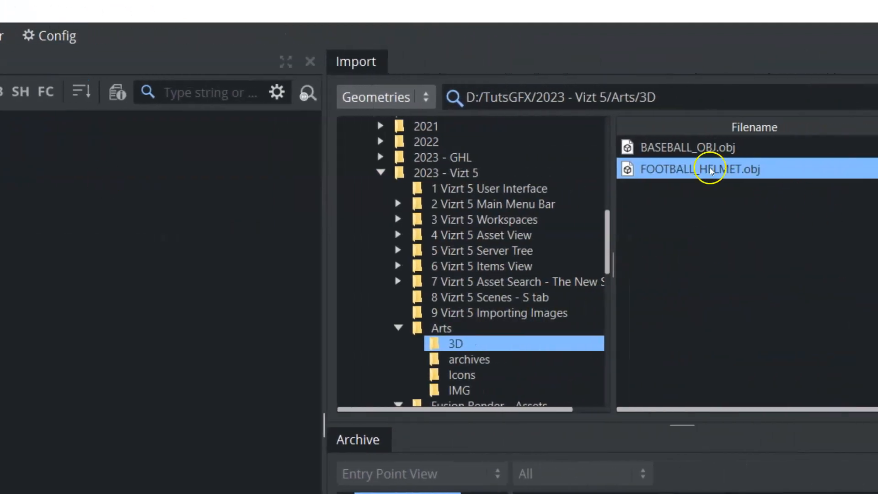
drag(654, 145, 294, 169)
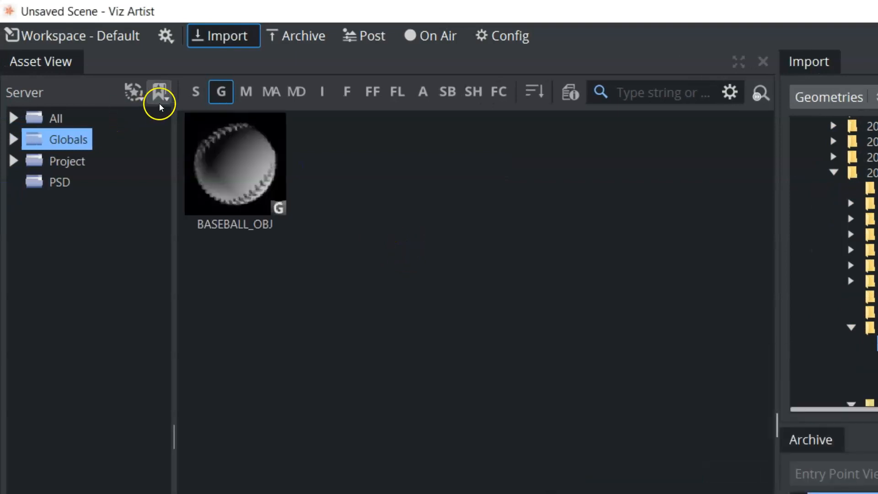
click(162, 36)
click(183, 97)
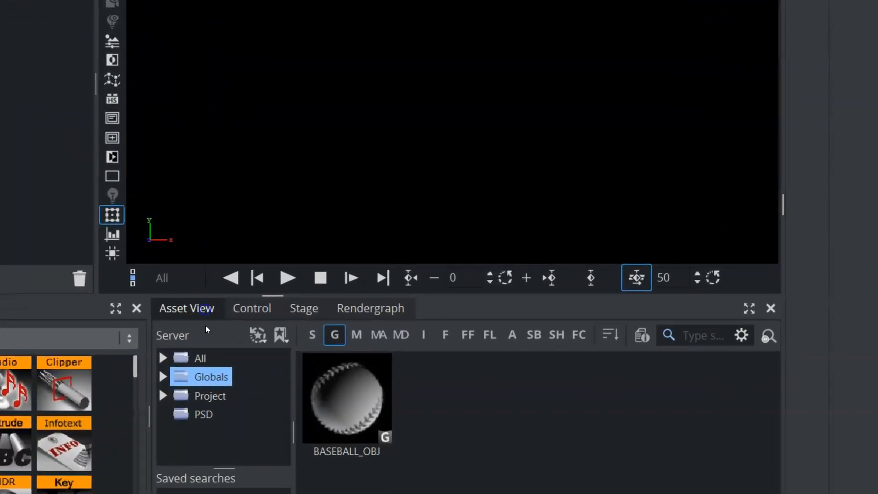
Remove BAR_3RD from the scene and add the BASEBALL_OBJ geometry from the Globals folder
click(205, 376)
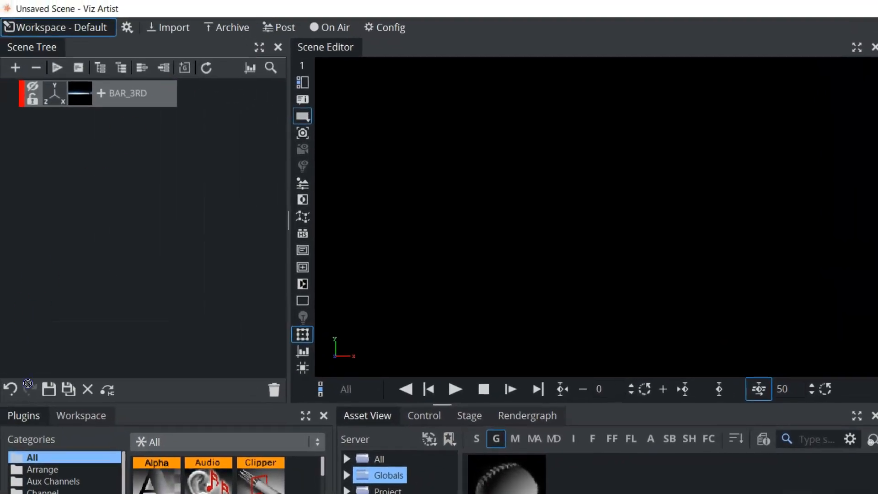
drag(28, 383, 272, 391)
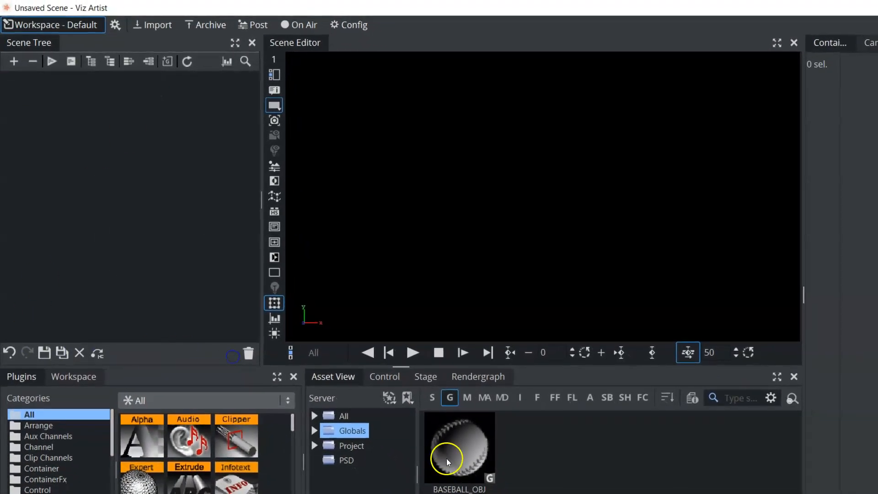
drag(447, 461, 148, 201)
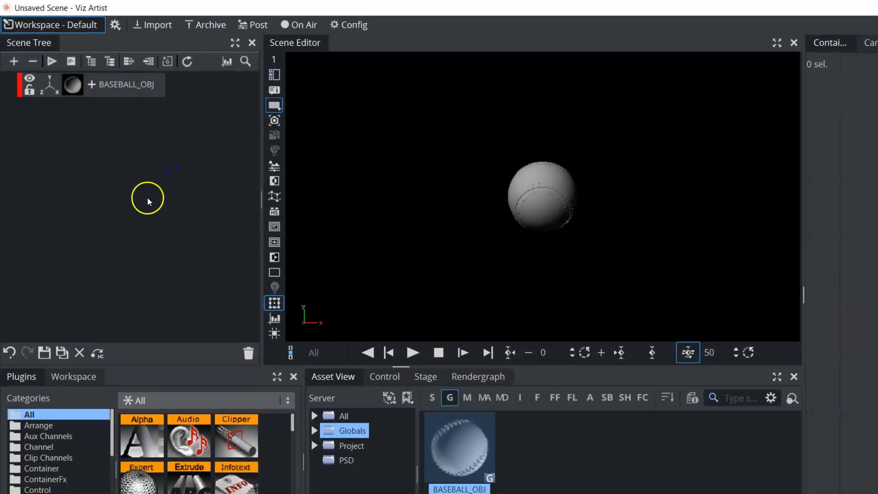
Delete the baseball from the scene and add the FOOTBALL_HELMET geometry from the All folder
drag(120, 86, 248, 353)
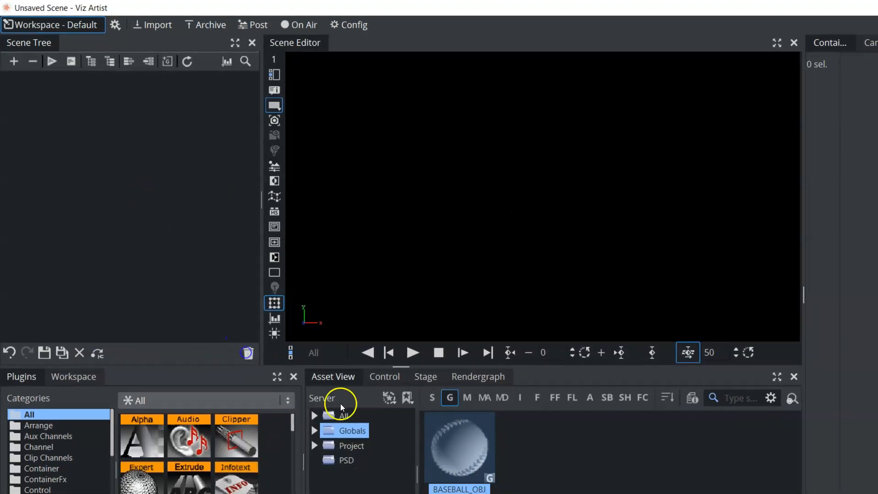
click(344, 417)
drag(536, 414, 183, 226)
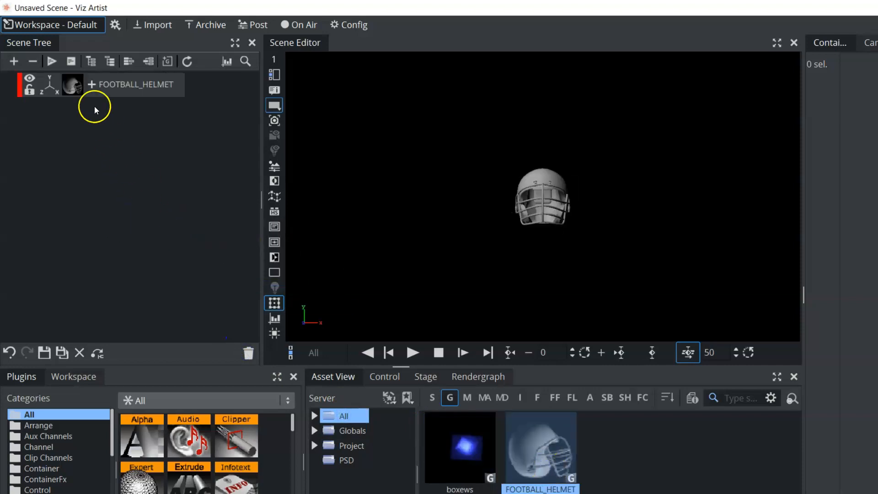
Scale the football helmet uniformly to about 3.64 and rotate it to about -147 degrees around Y
click(49, 86)
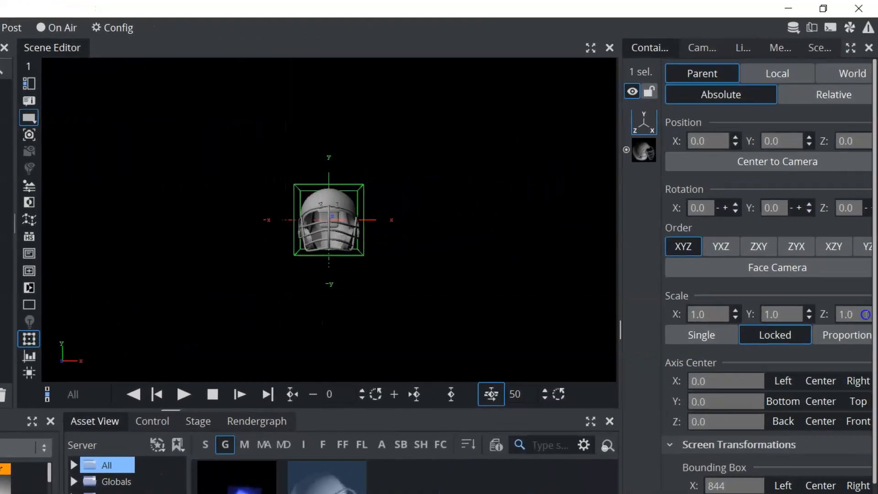
drag(865, 314, 876, 269)
drag(786, 204, 667, 207)
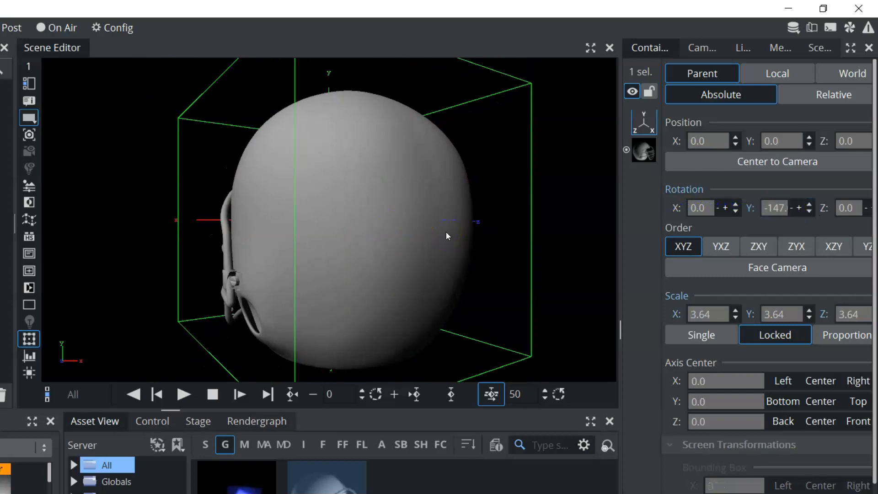
Delete the football helmet from the scene
click(768, 208)
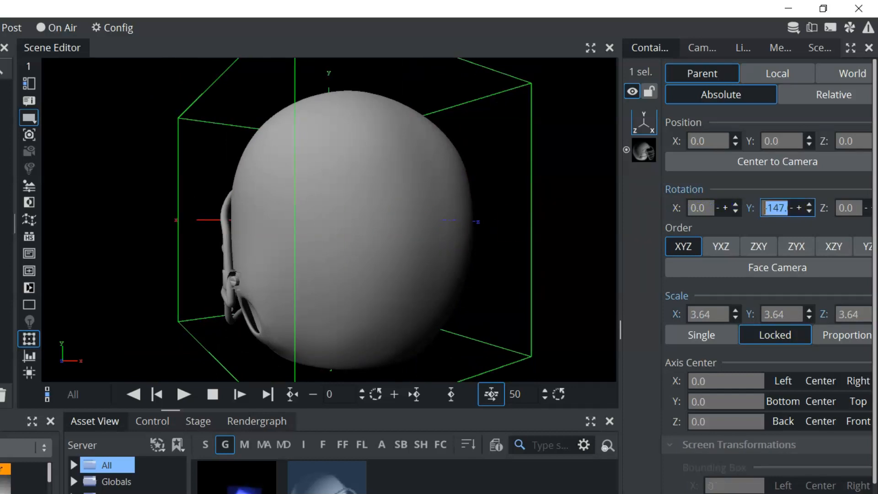
key(Delete)
click(127, 483)
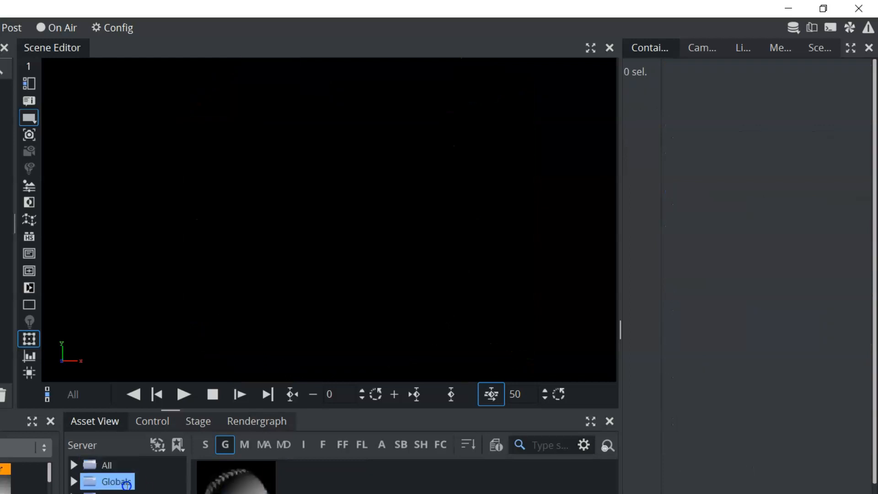
Open the L3 scene from the Globals folder
click(107, 465)
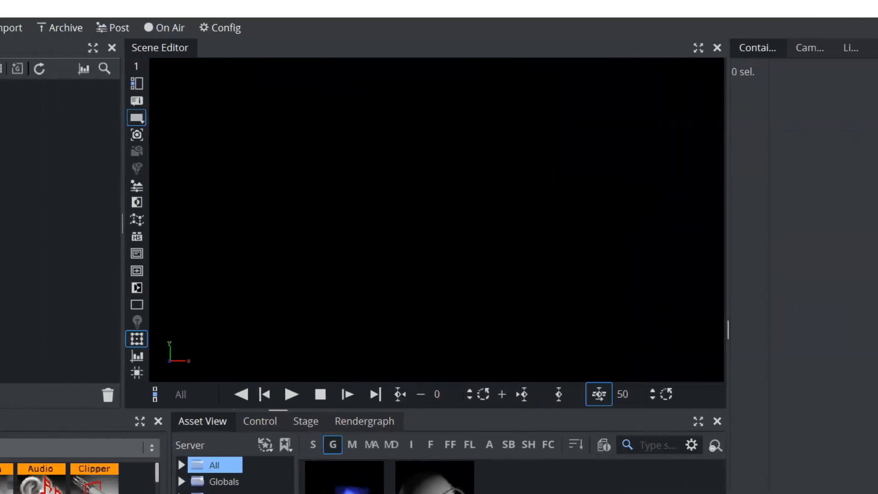
click(108, 493)
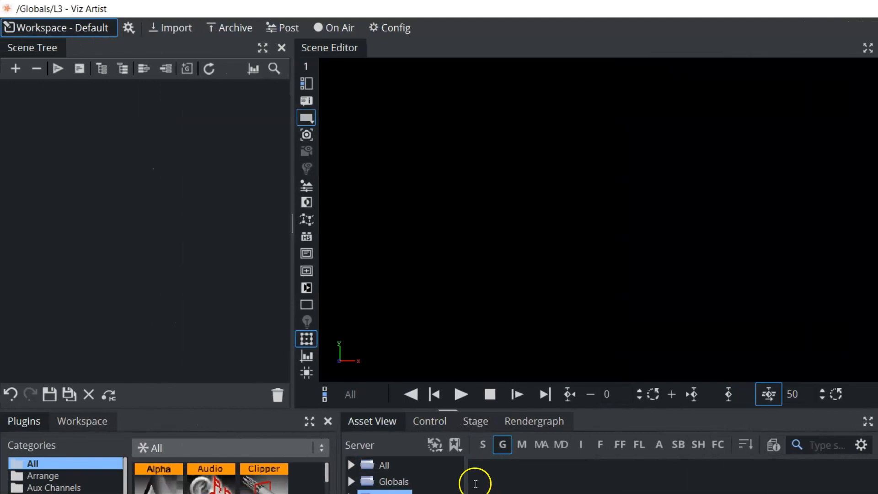
click(482, 446)
click(393, 482)
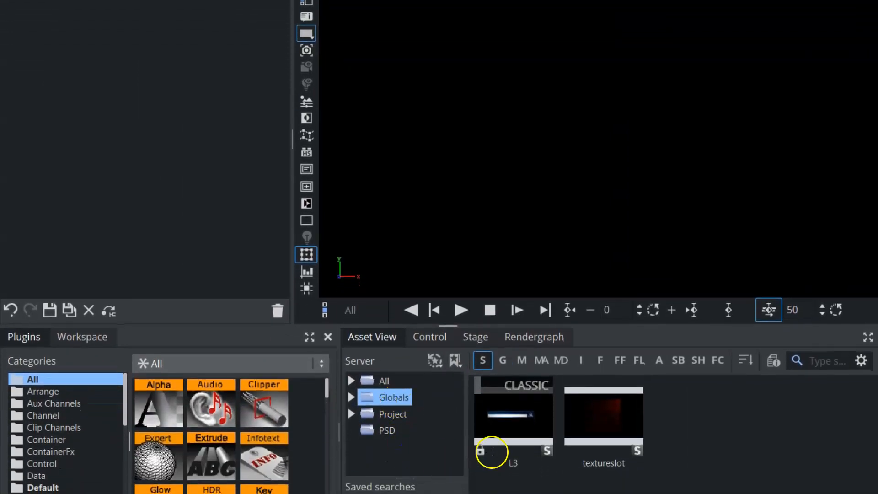
double_click(507, 418)
click(509, 247)
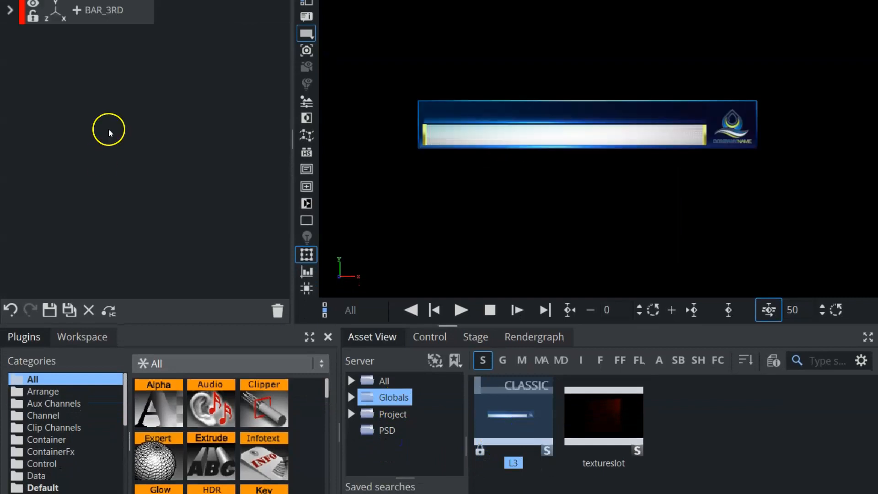
Expand the BAR_3RD container and inspect bar2_5group and the logo inside it
click(10, 10)
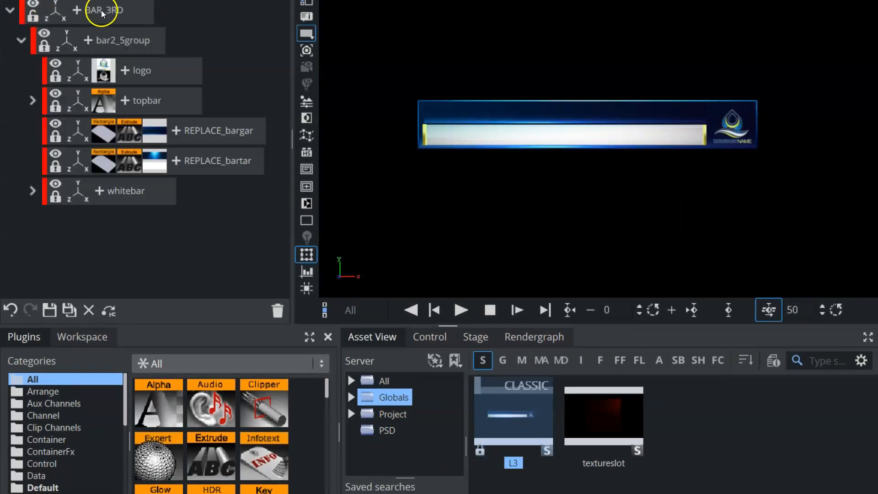
click(54, 11)
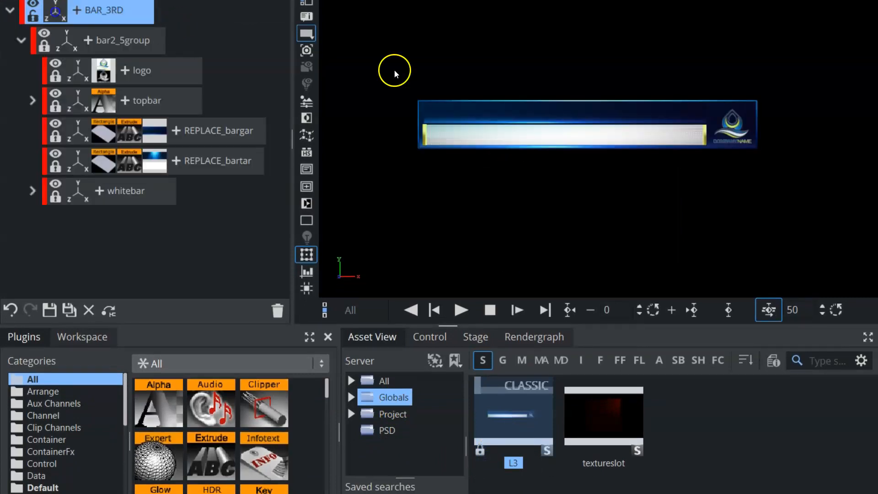
click(122, 40)
click(141, 66)
Hide the logo and topbar containers, and make both visible again
click(56, 63)
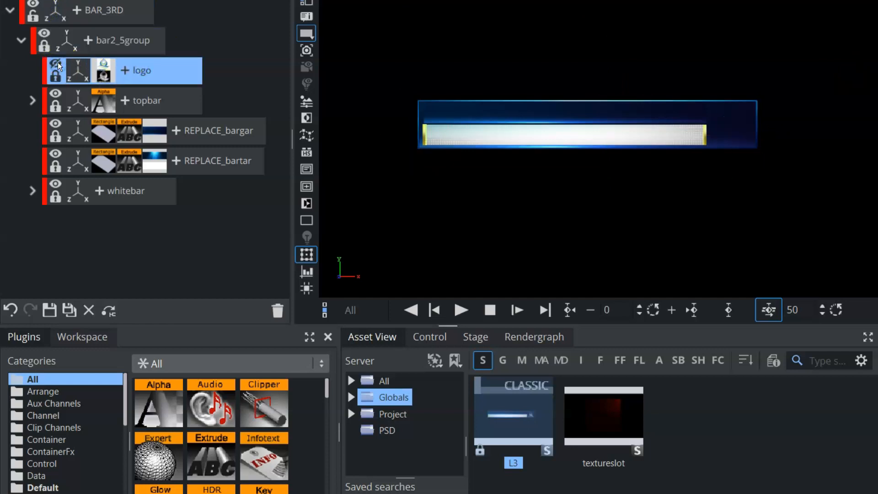
click(55, 93)
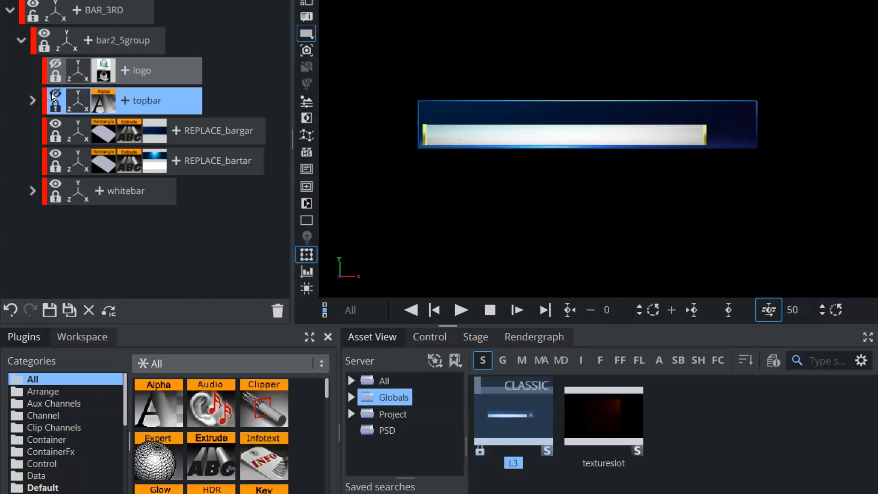
click(55, 111)
click(57, 79)
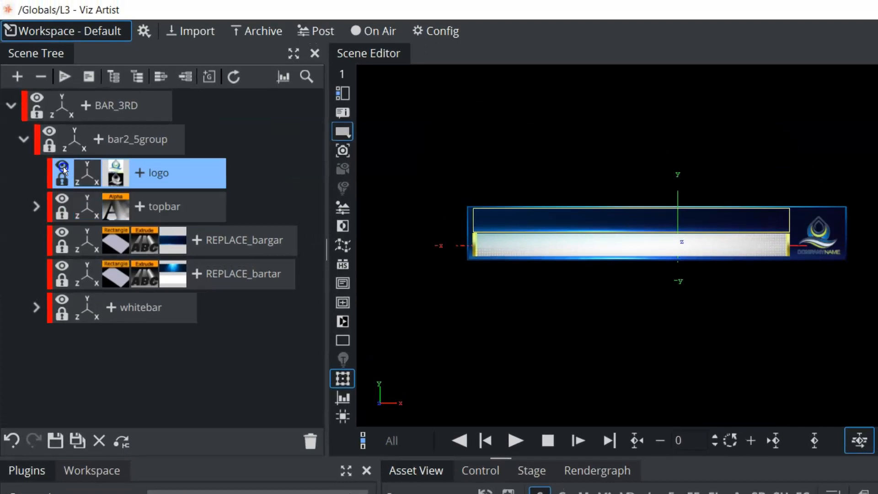
click(56, 140)
Hide the REPLACE_bargar container and select REPLACE_bartar, keeping bar2_5group expanded
click(61, 232)
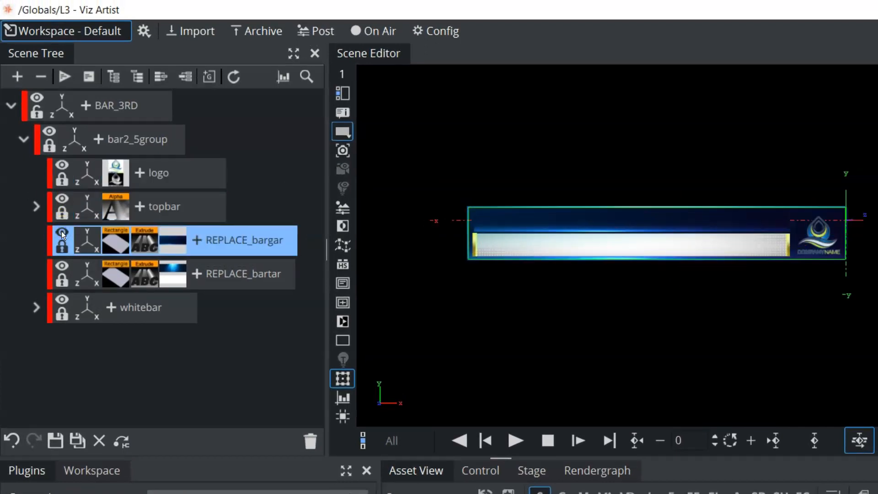
click(61, 231)
click(59, 262)
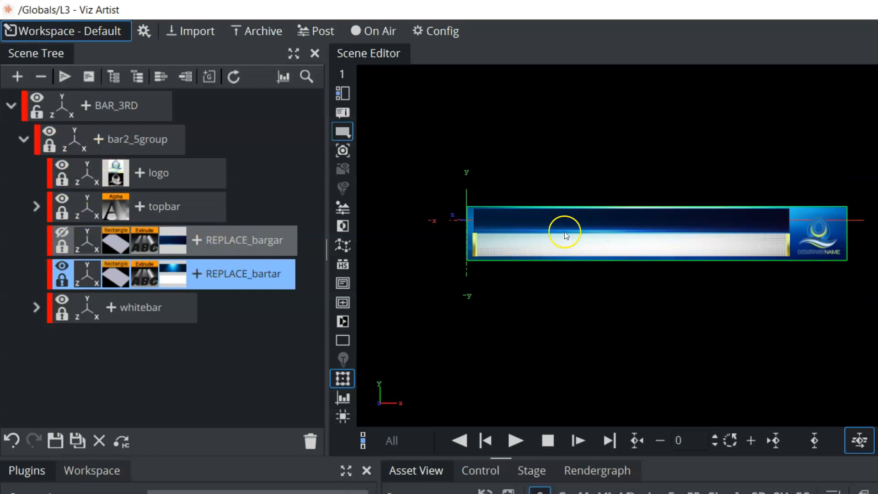
click(23, 139)
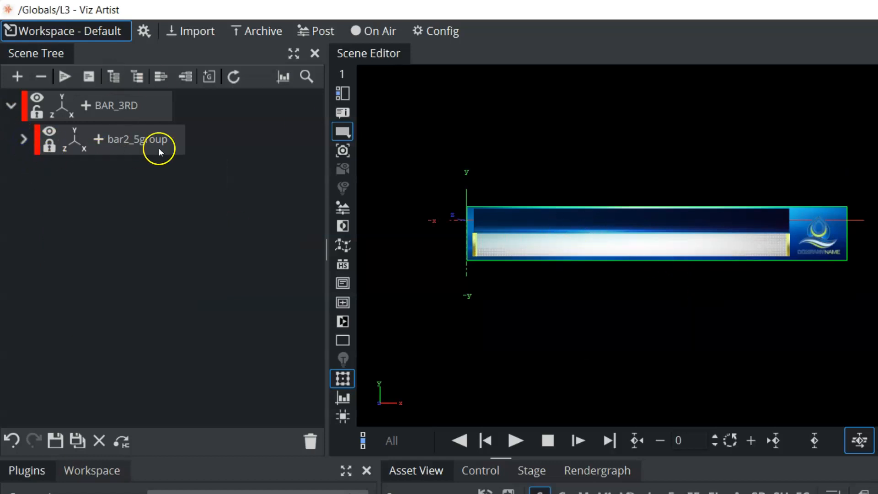
click(23, 139)
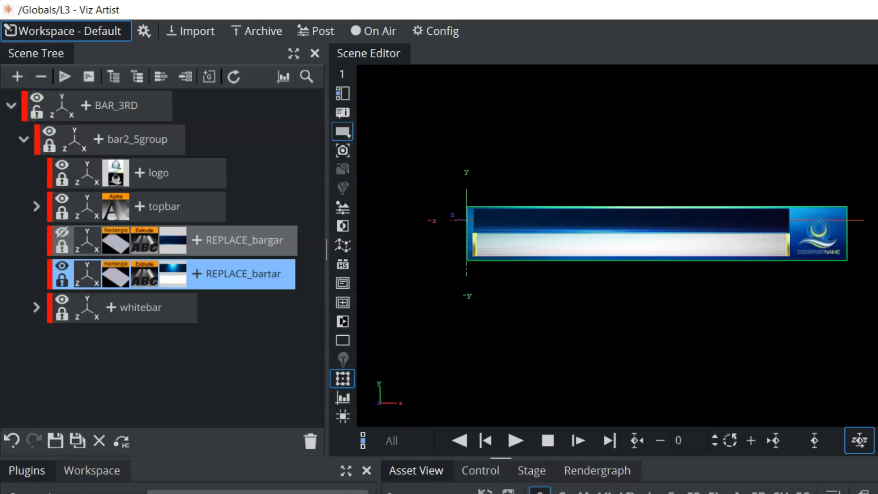
Merge the whole BAR_3RD container, with its actions and events, into a single geometry and list the All folder's geometries
click(11, 106)
click(158, 106)
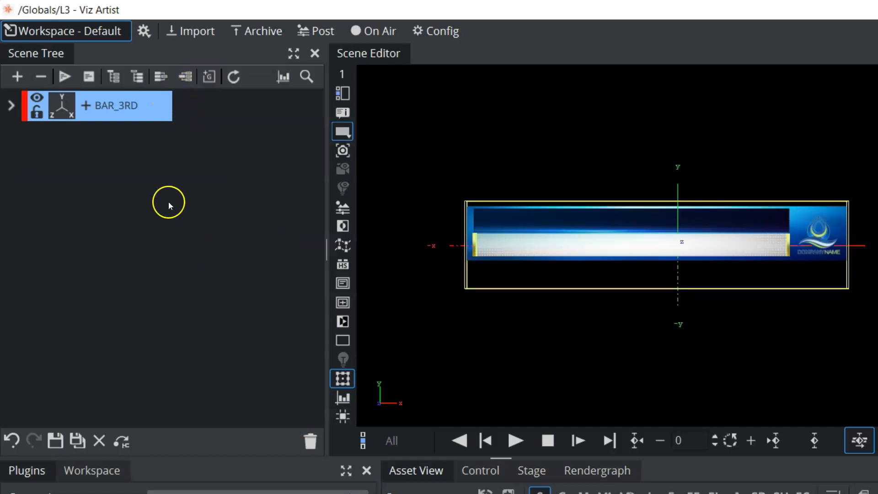
click(162, 80)
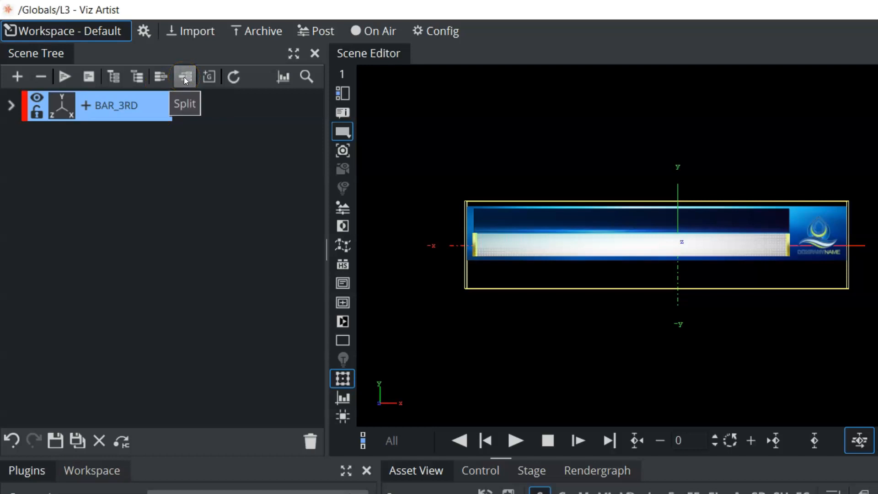
click(11, 106)
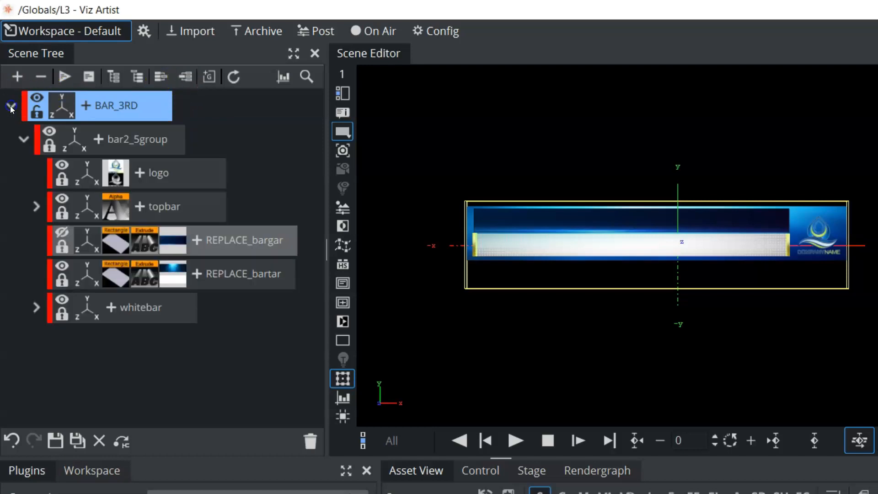
click(11, 107)
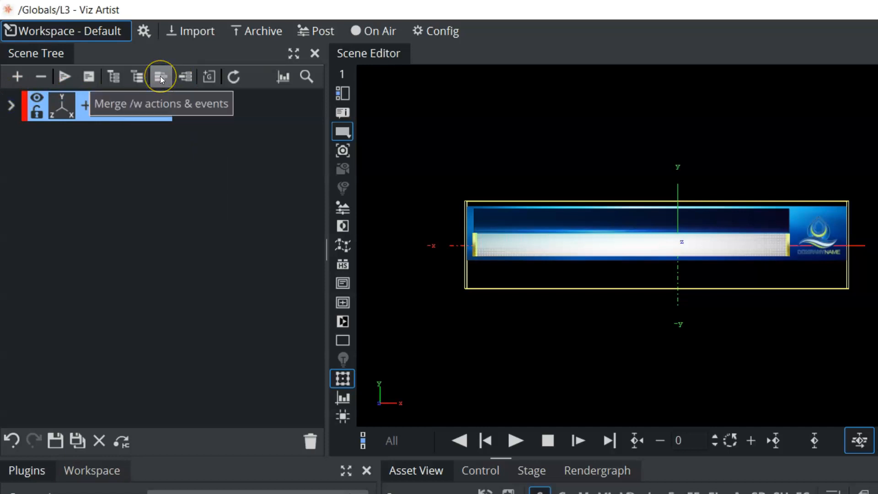
click(174, 84)
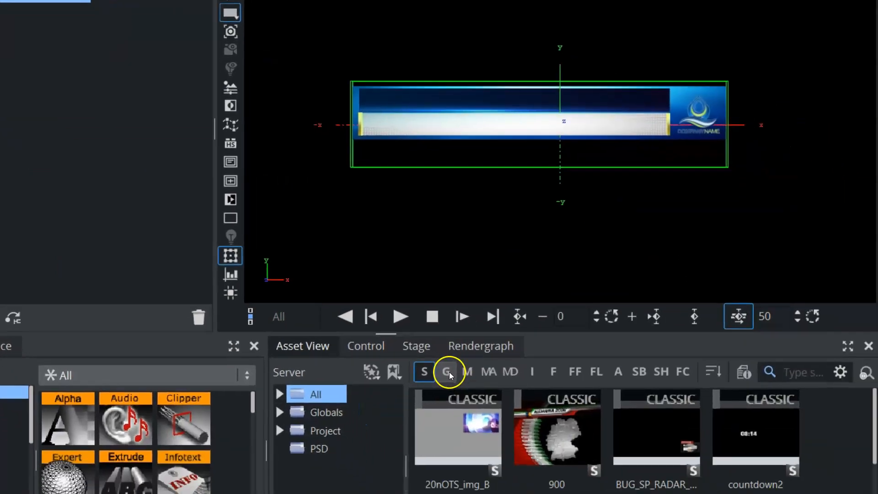
click(449, 372)
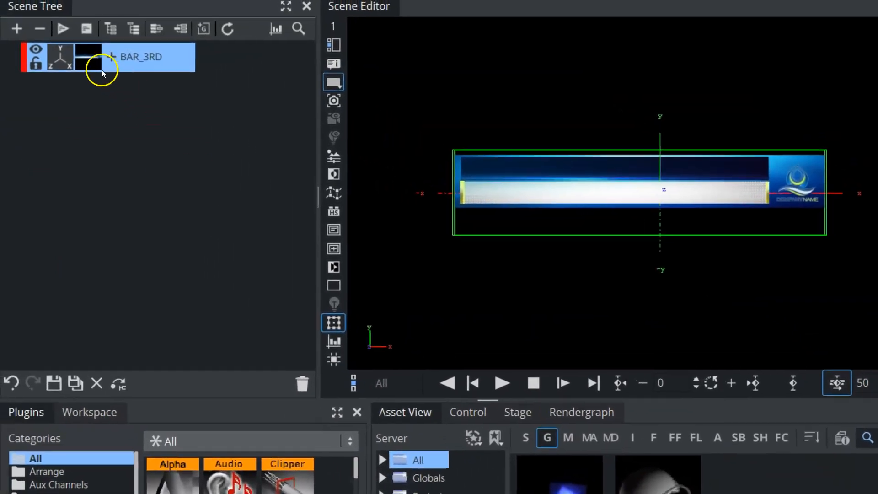
Save the merged BAR_3RD geometry in the All folder under the name 12
drag(88, 58, 567, 423)
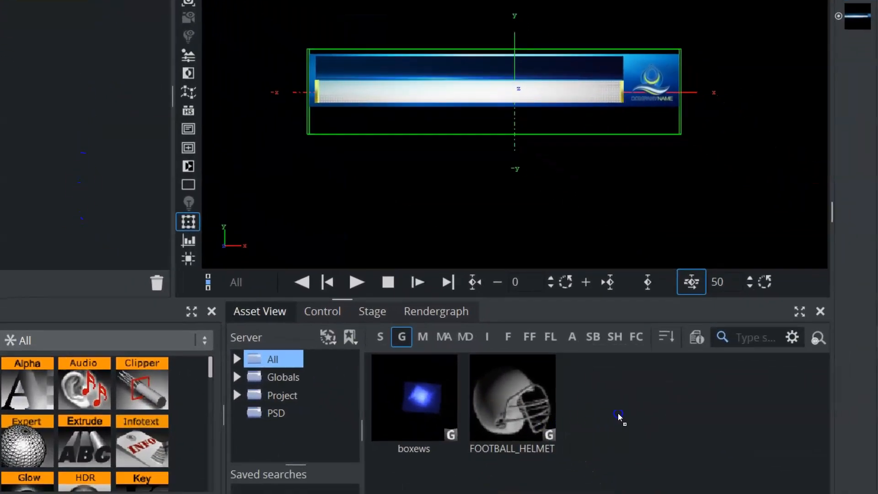
drag(620, 417, 619, 415)
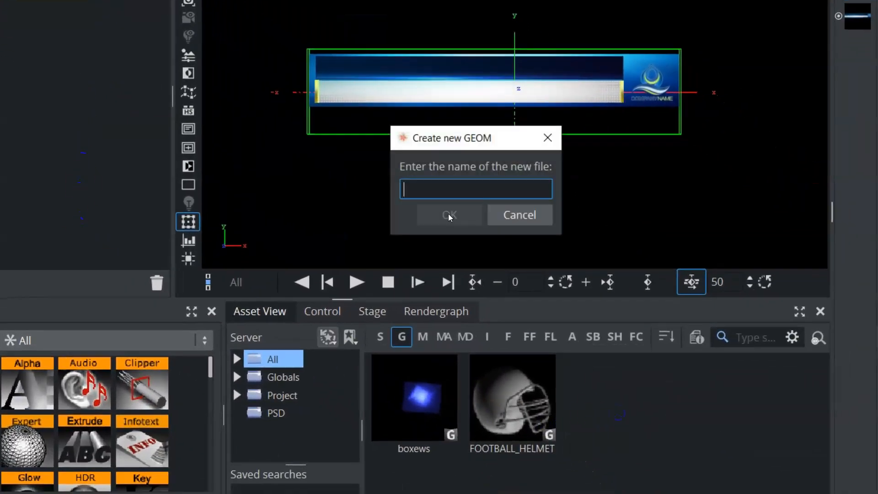
text(12)
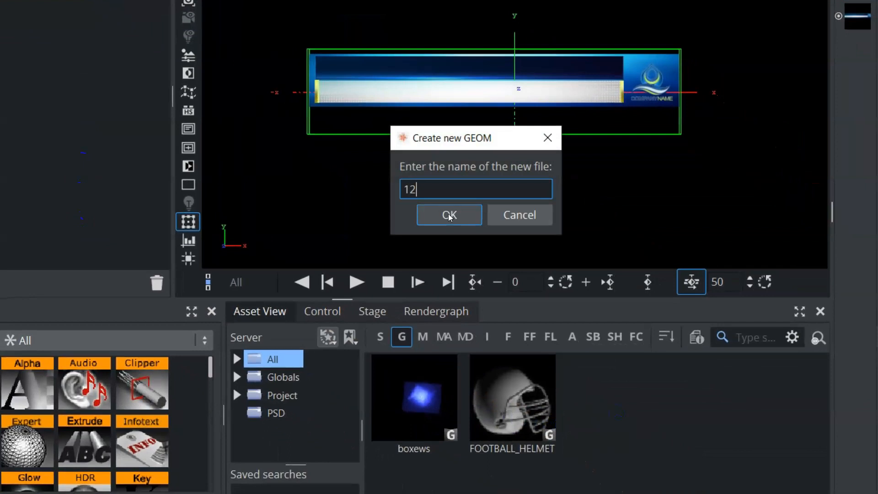
click(449, 214)
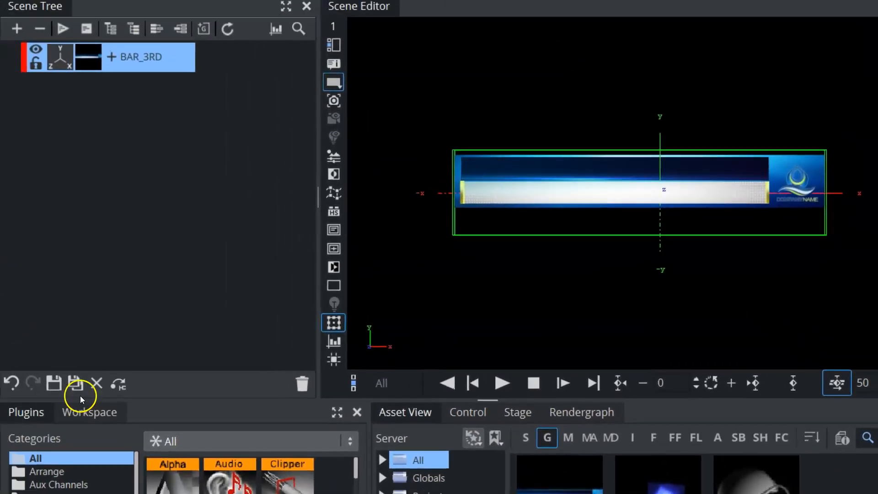
Close the current scene without saving and add geometry 12 to the empty scene
click(96, 384)
click(625, 310)
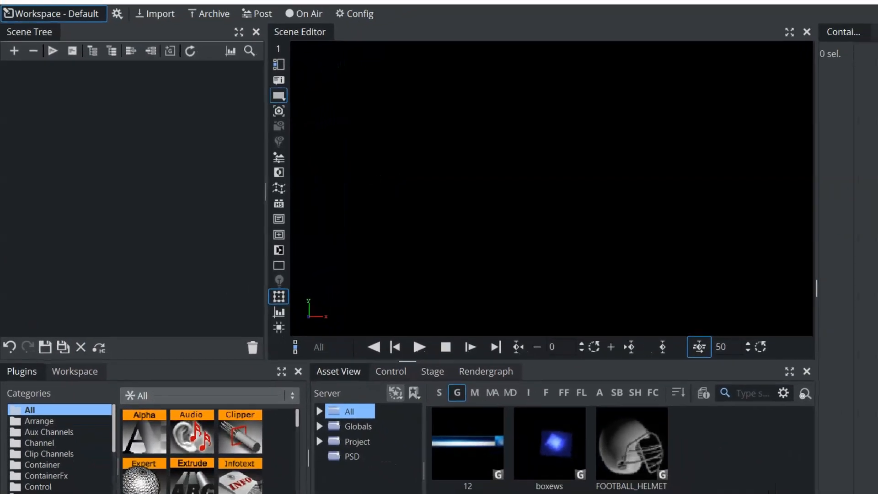
drag(455, 454, 139, 172)
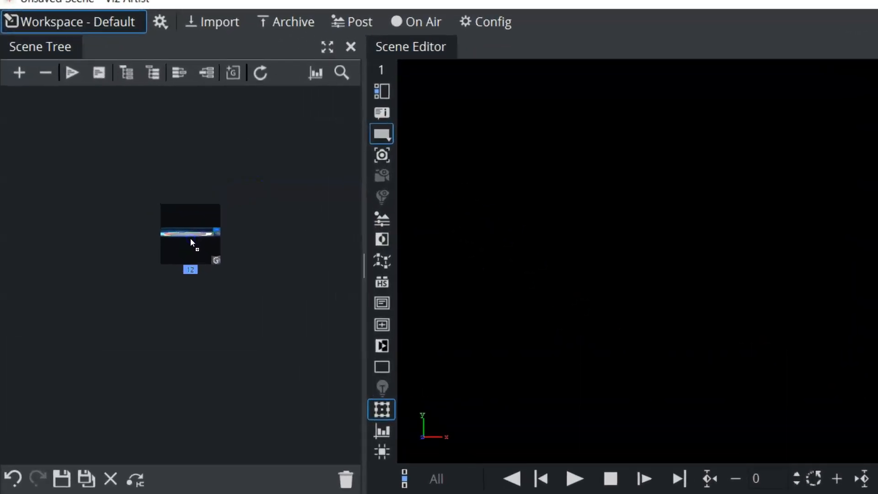
drag(191, 238, 190, 238)
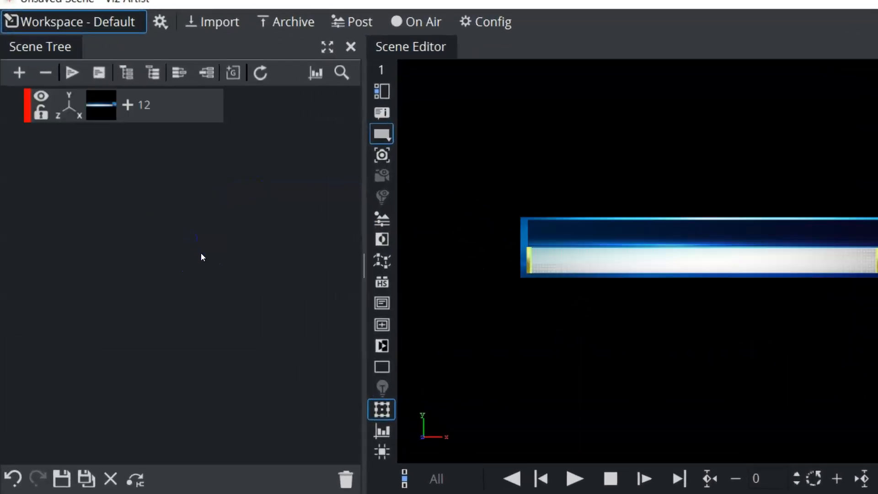
Split the merged geometry 12 back into its individual containers, inspect the resulting tree and collapse it
click(168, 137)
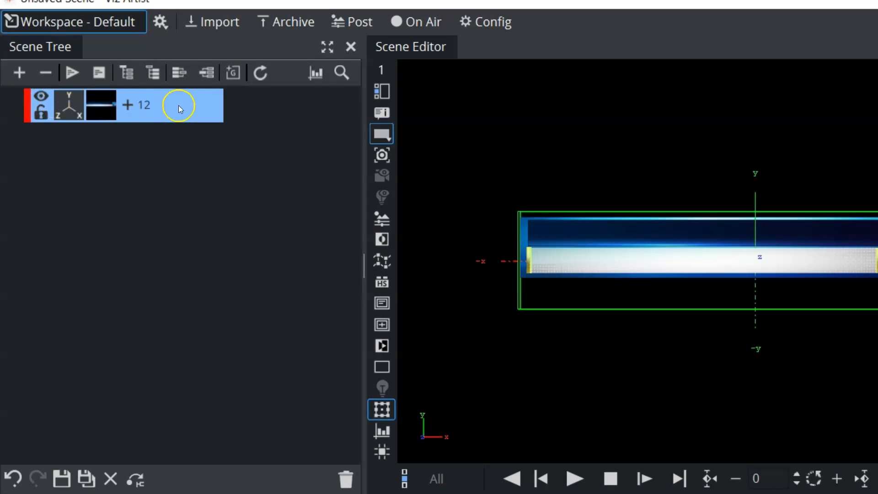
click(204, 73)
click(11, 104)
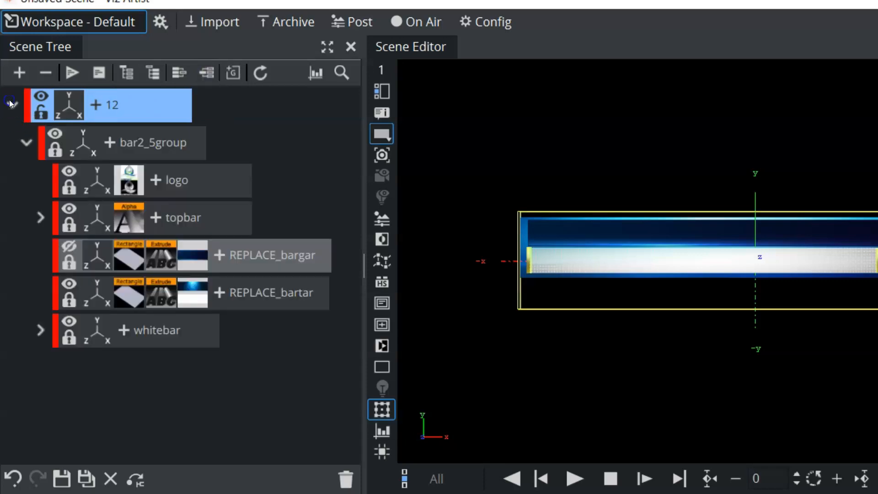
click(11, 105)
Delete container 12 from the scene tree and add the FOOTBALL_HELMET geometry in its place
click(173, 109)
drag(348, 474, 349, 474)
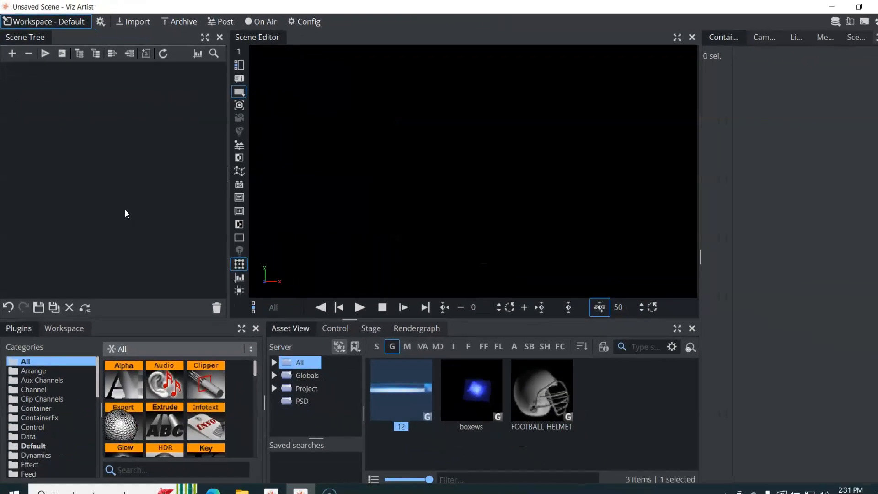
drag(558, 407, 122, 173)
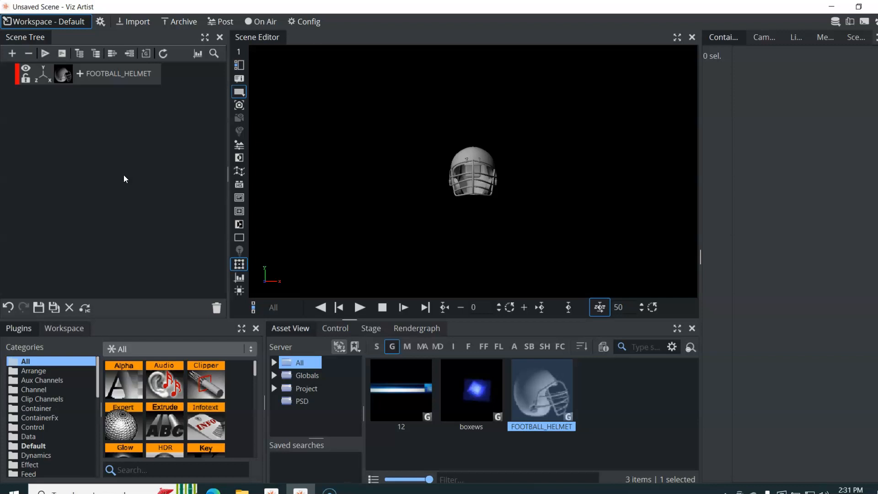
Switch to the Project folder and locate the source asset of the FOOTBALL_HELMET container's geometry on the server
click(306, 389)
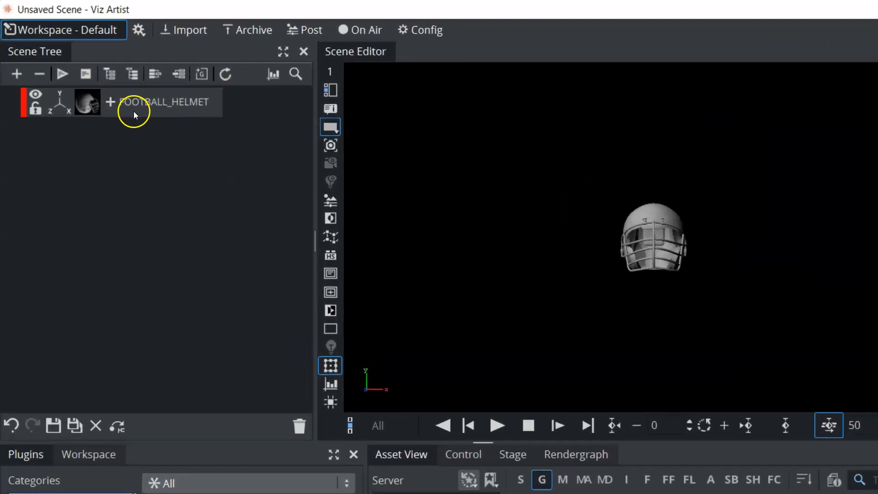
click(64, 77)
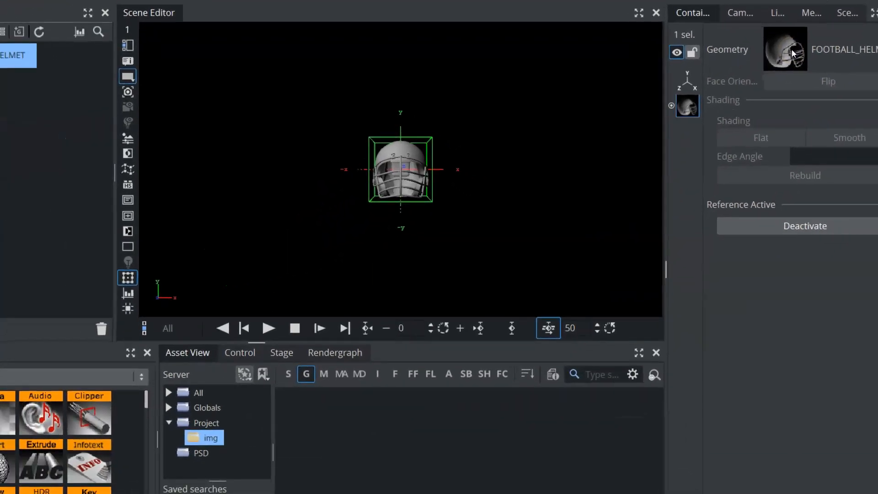
click(792, 50)
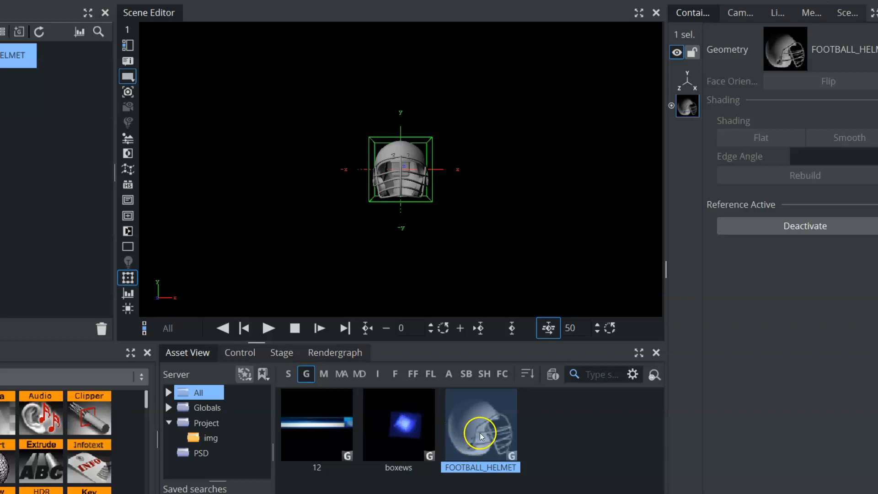
Browse the Fonts, HDR_Environment and Images folders under Globals and locate the helmet's source geometry again
click(169, 414)
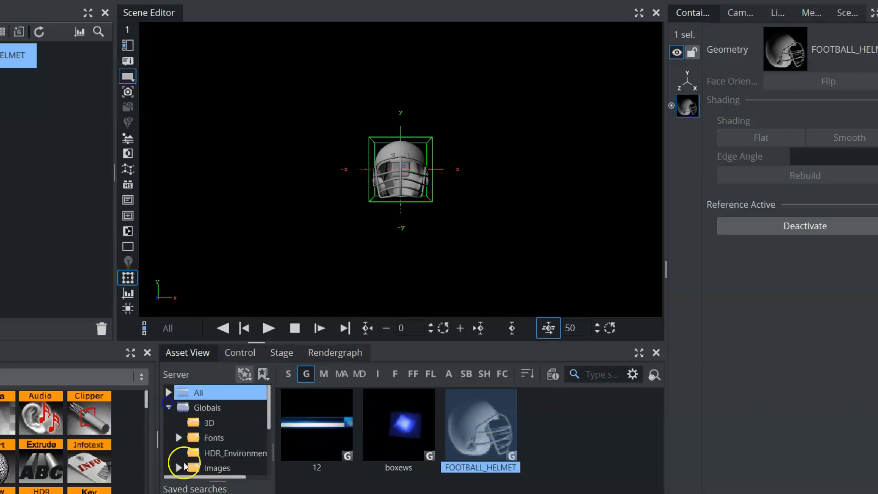
click(218, 455)
click(217, 438)
click(217, 453)
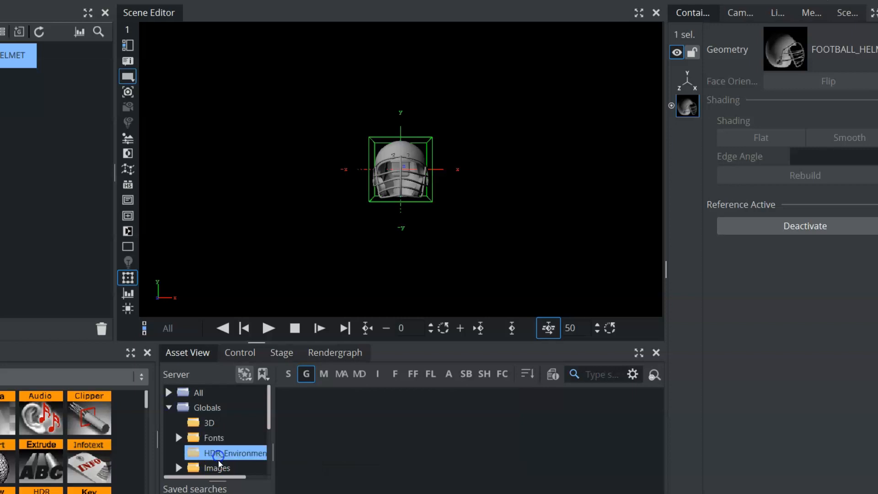
click(218, 468)
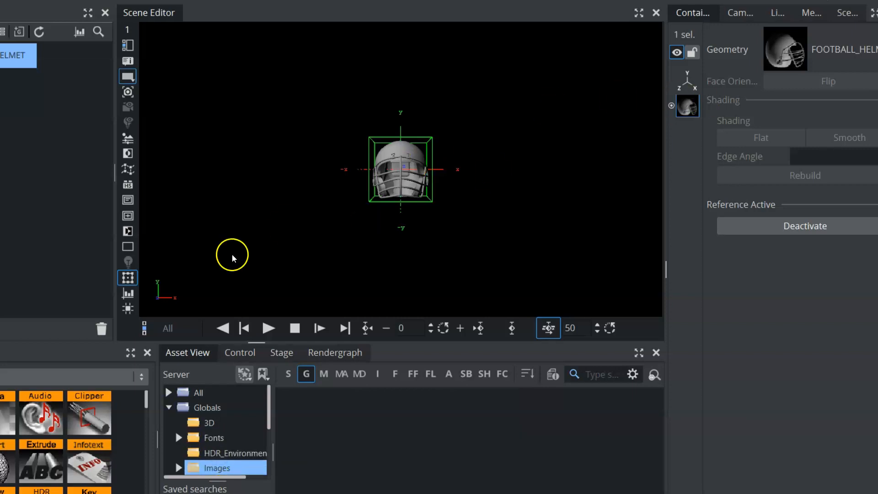
click(779, 50)
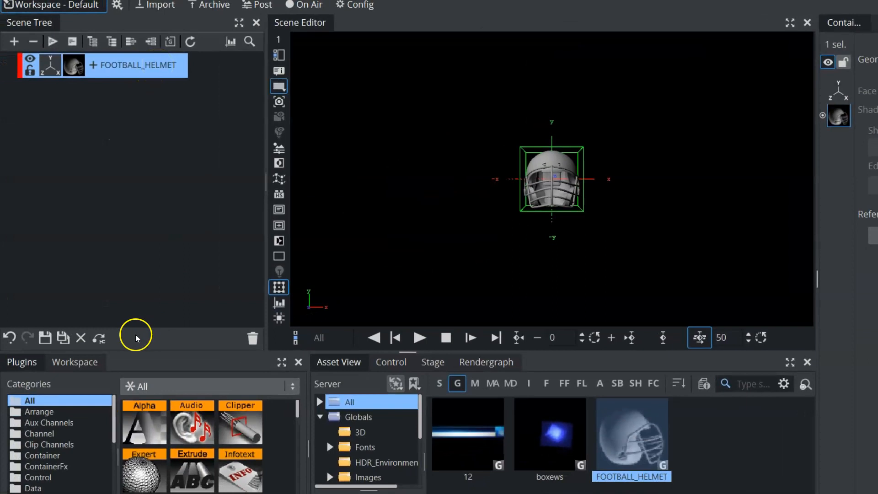
Discard the helmet scene and add the BOXNEWS geometry from the Globals 3D folder to the scene
click(80, 338)
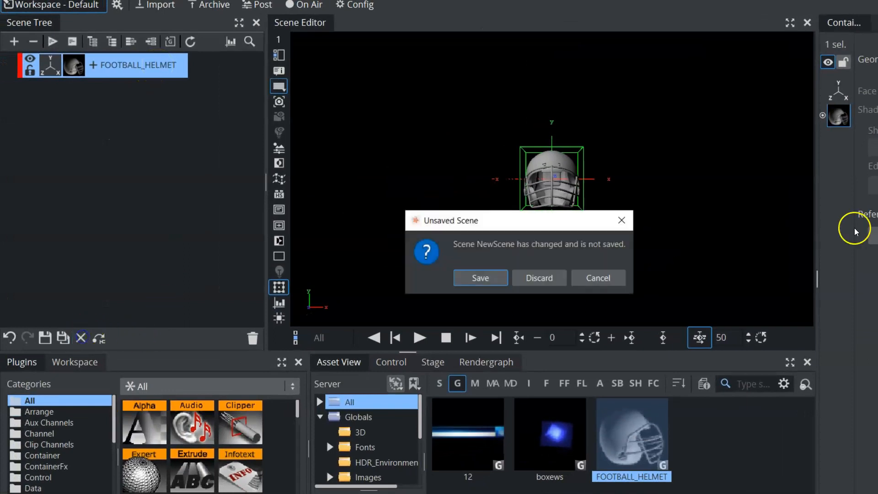
click(534, 278)
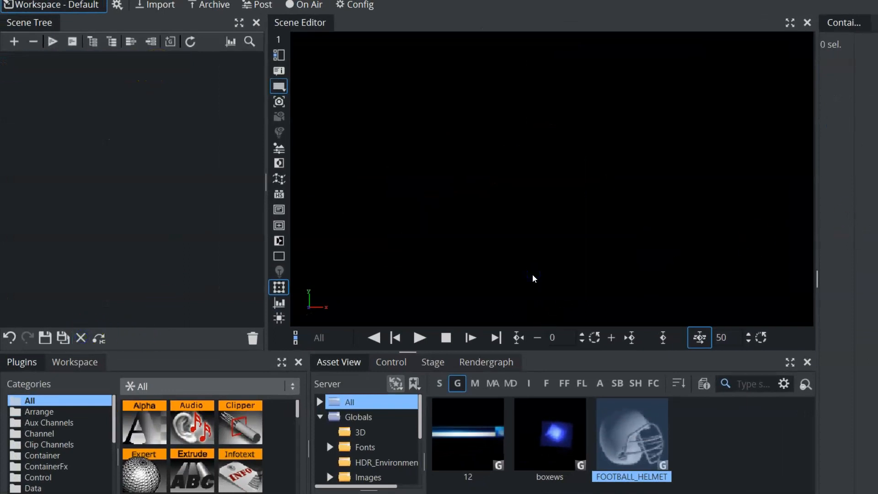
click(361, 431)
drag(556, 443, 139, 154)
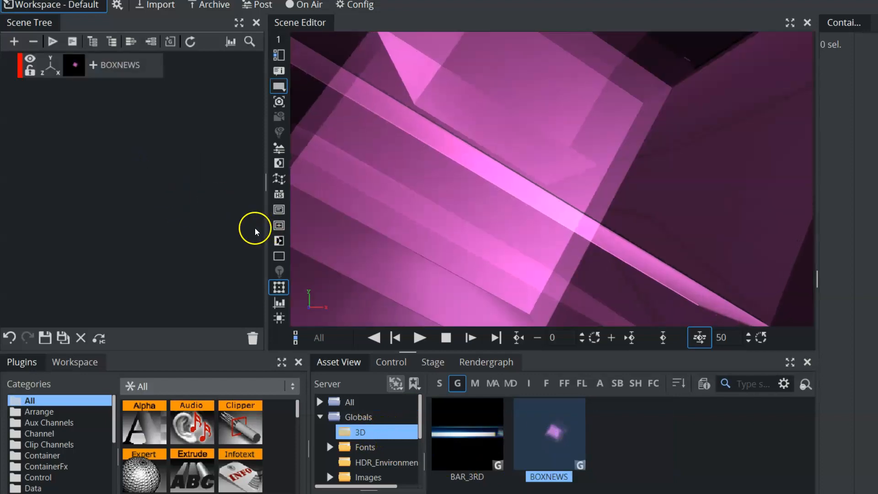
Split the BOXNEWS geometry into its individual containers and expand the resulting tree
click(118, 68)
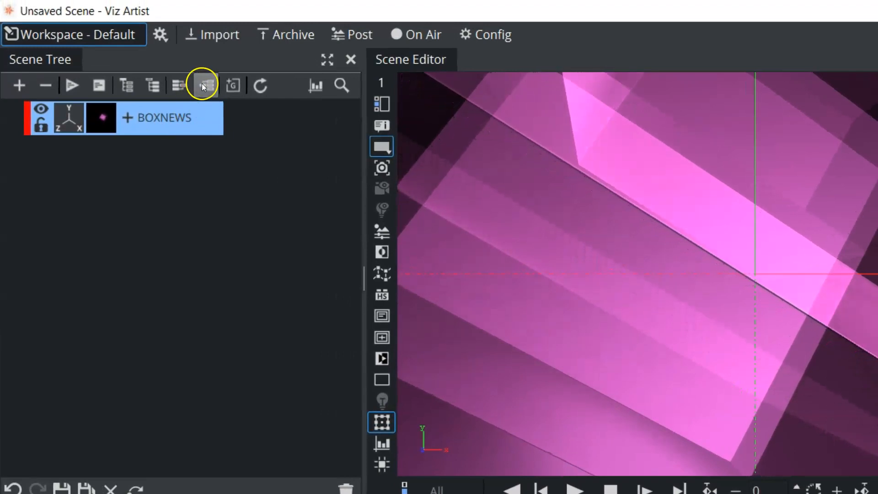
click(202, 85)
click(10, 113)
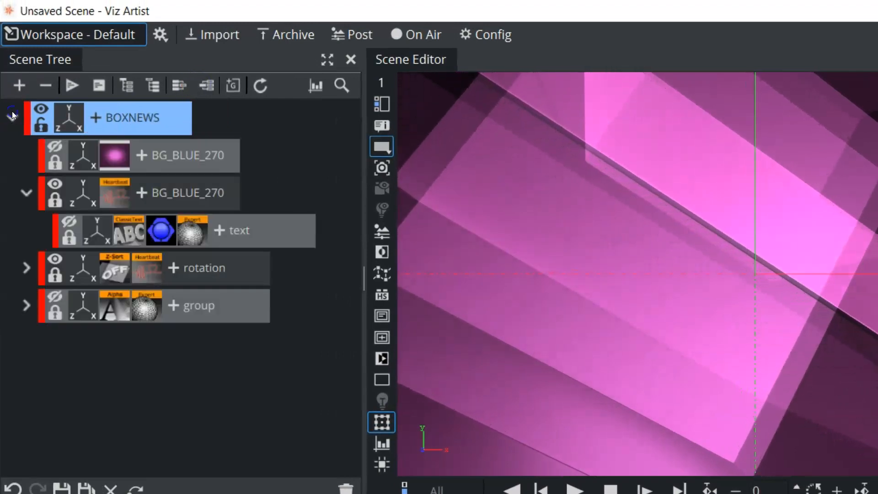
Inspect the group and rotation containers' contents and merge BOXNEWS, with its actions and events, into a single geometry
click(26, 305)
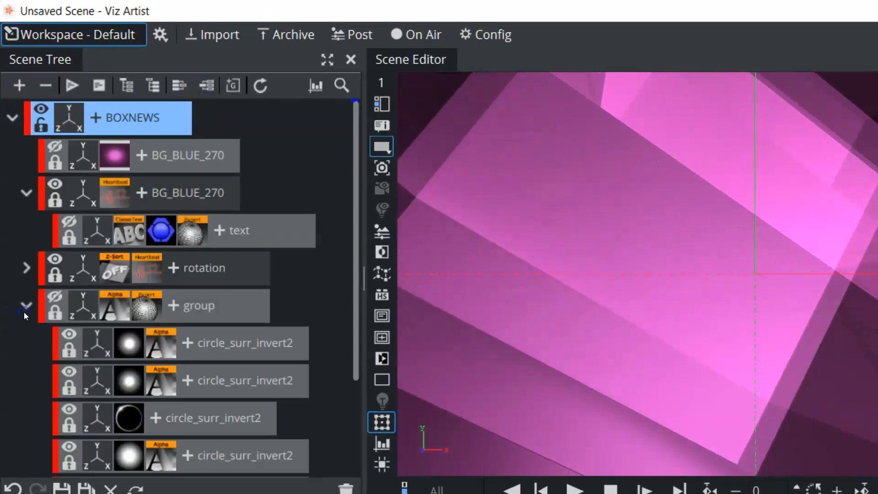
click(24, 273)
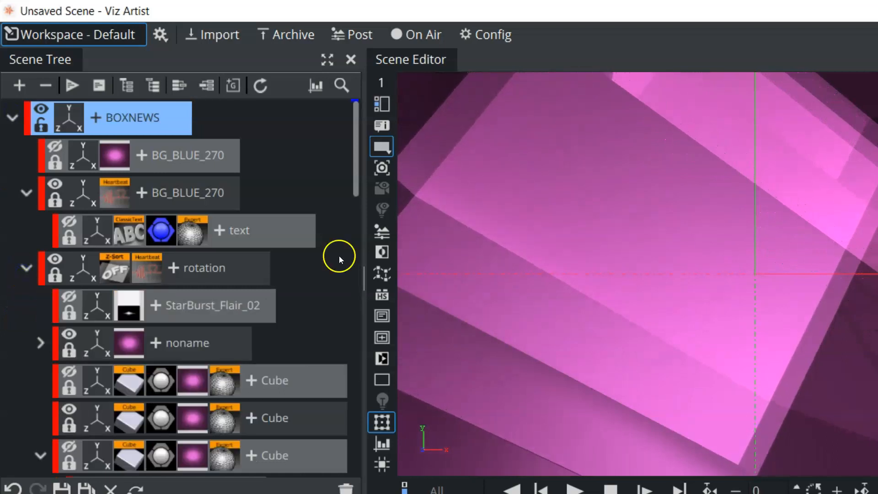
drag(352, 145, 364, 94)
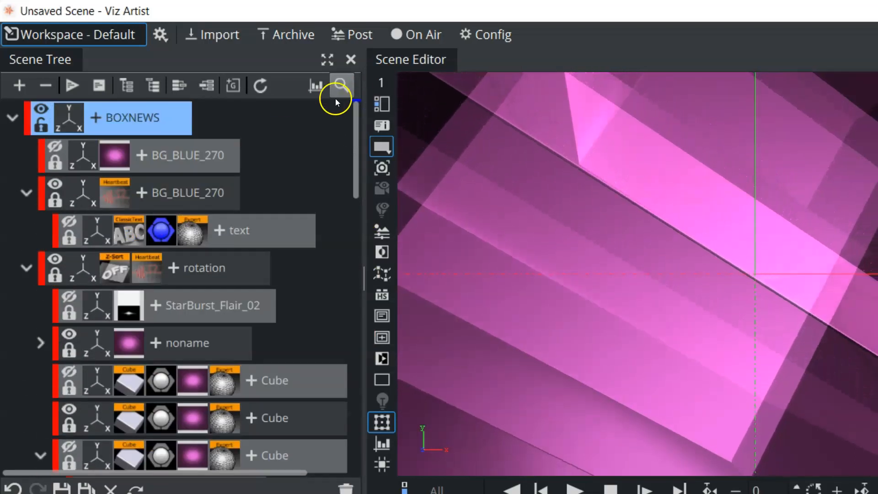
click(177, 84)
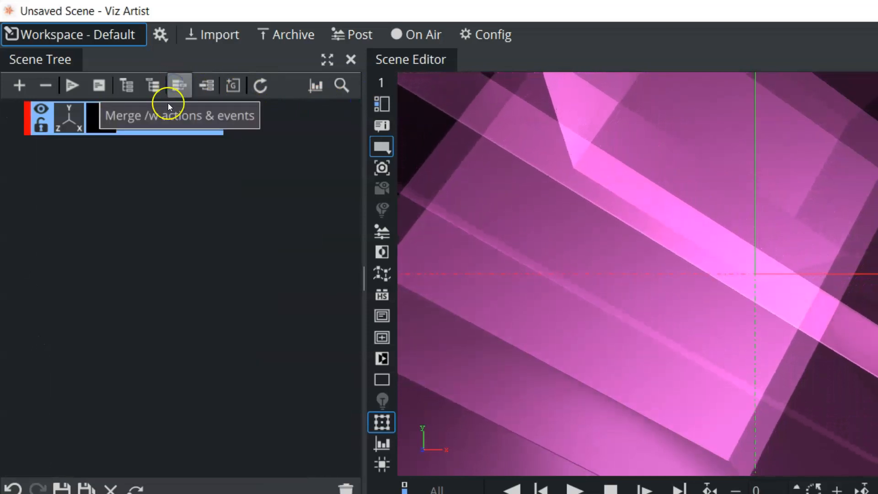